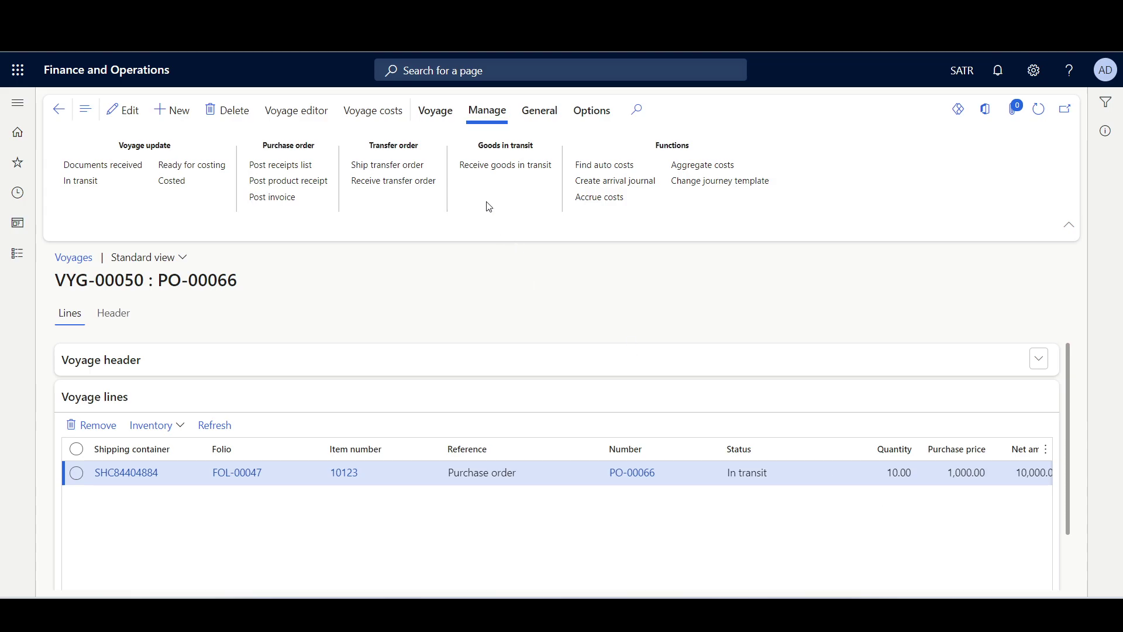
Review the GIT-00064 receive-in-transit line, cancel without posting, and switch to the Warehouse Management app.
click(489, 175)
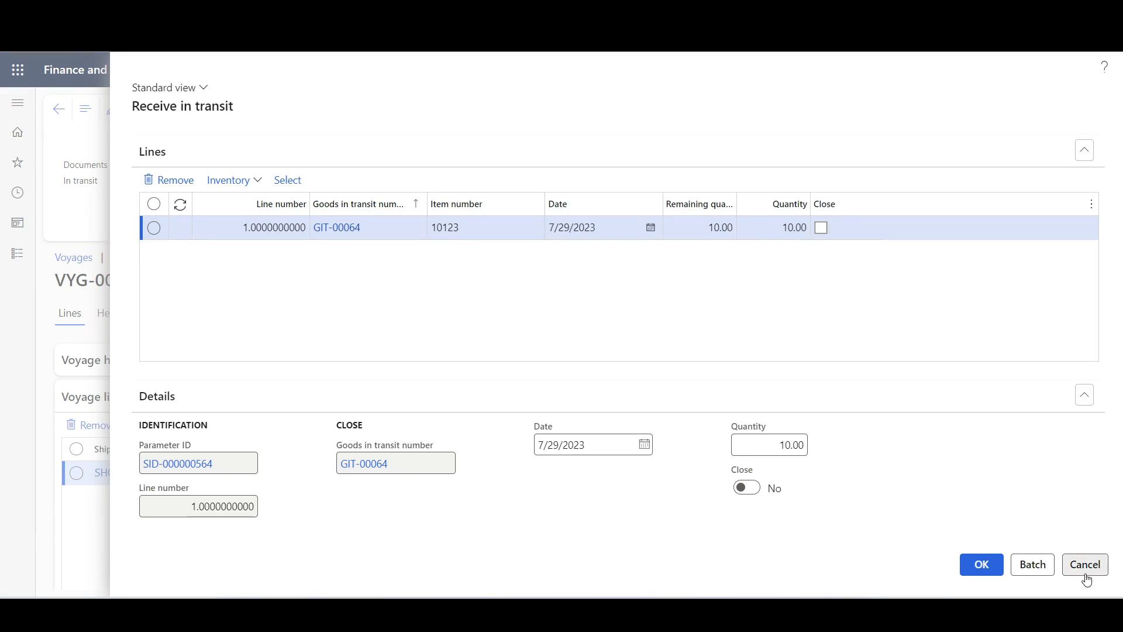
click(971, 564)
key(alt+Tab)
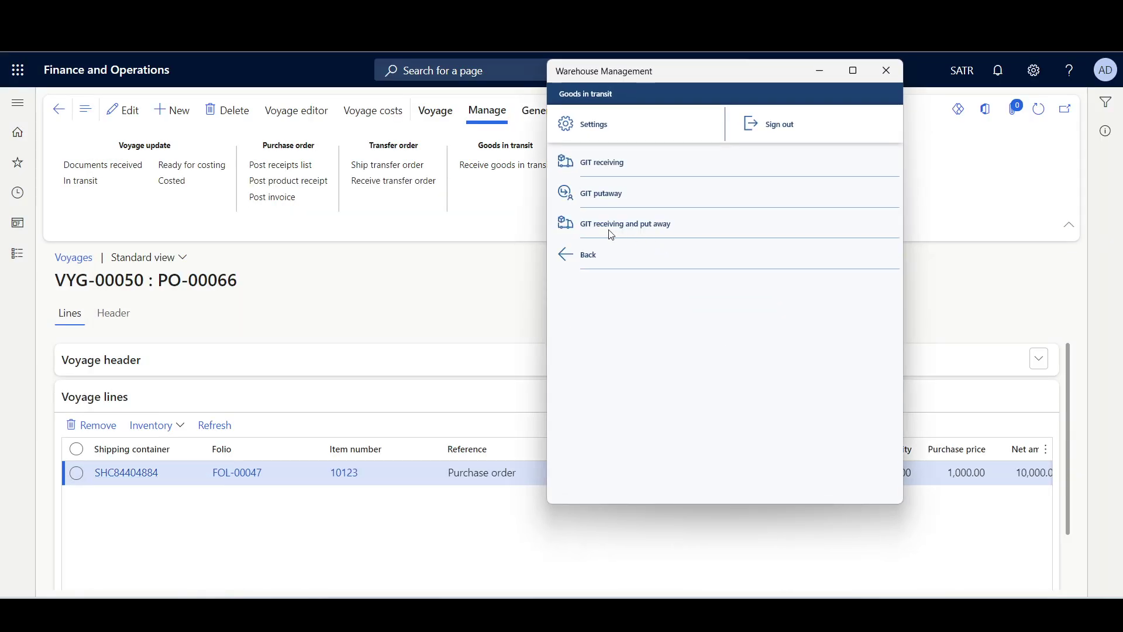
Start GIT receiving and put away and enter voyage VYG-00050 copied from the voyage page.
click(645, 227)
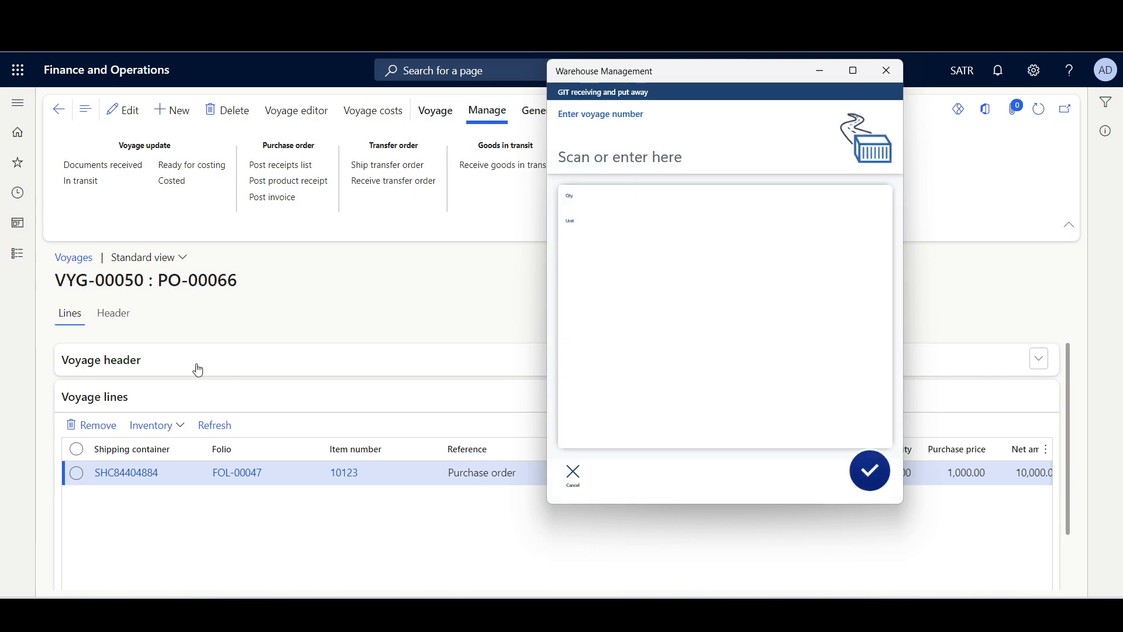
double_click(59, 280)
key(ctrl+c)
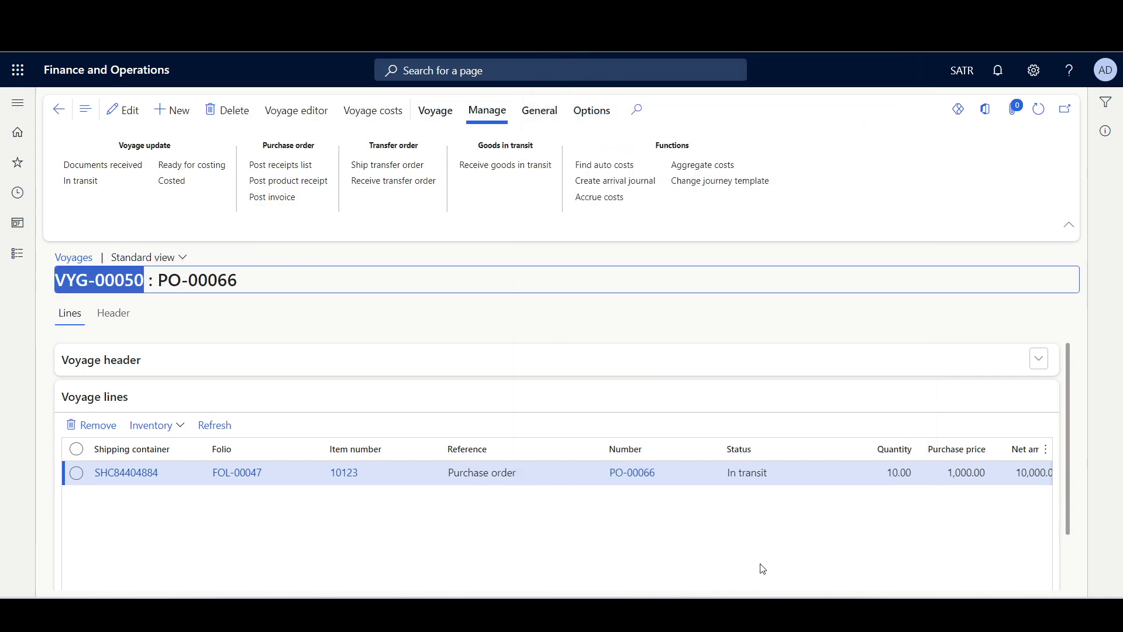
key(alt+Tab)
click(691, 157)
key(ctrl+v)
key(Return)
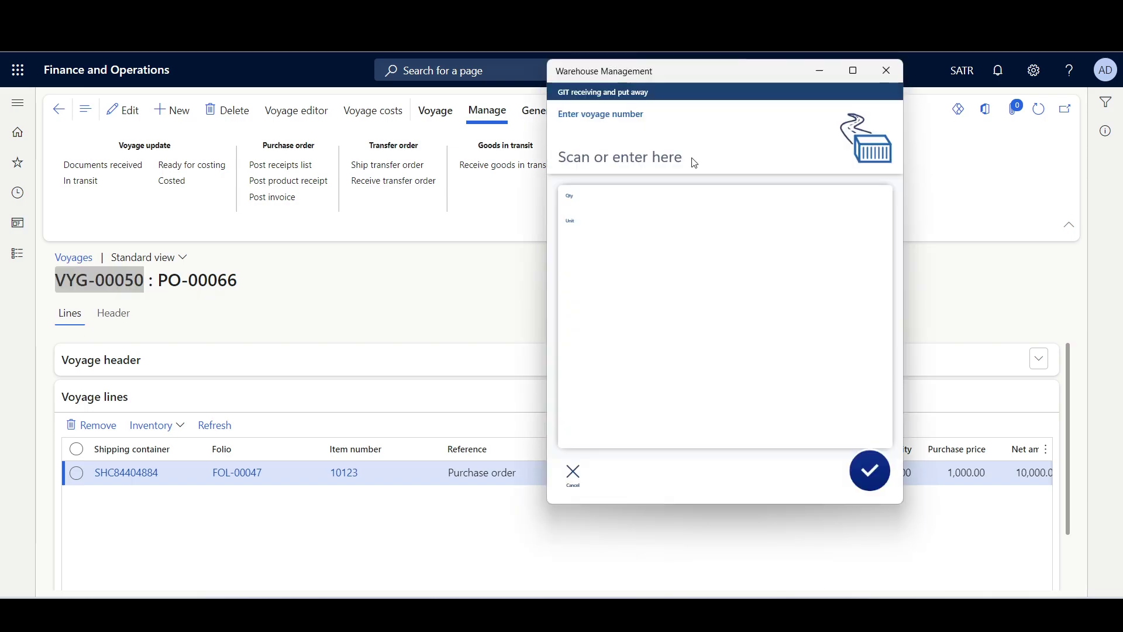
Enter shipping container SHC84404884 and item 10123 to reach quantity selection.
double_click(95, 473)
key(ctrl+c)
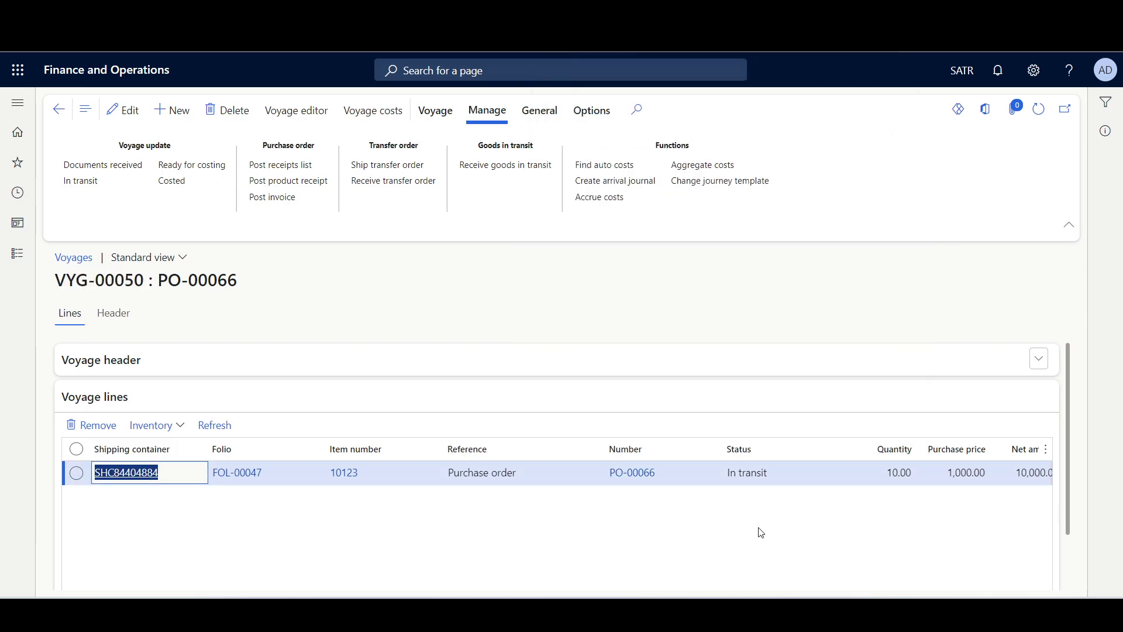
key(alt+Tab)
click(697, 149)
key(ctrl+v)
key(Return)
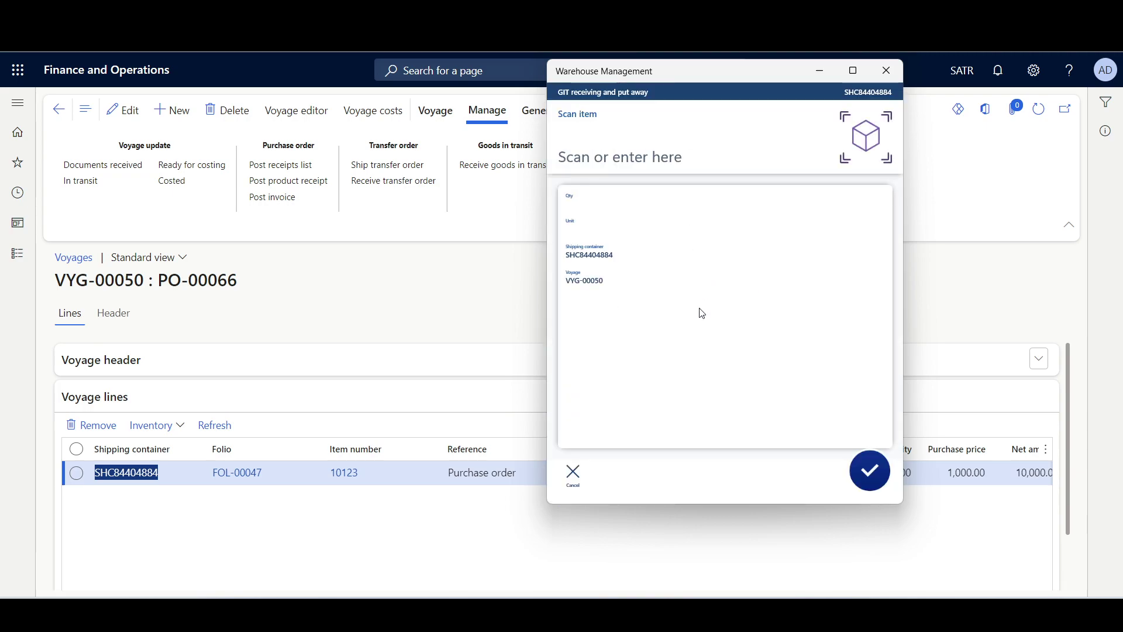
text(10123)
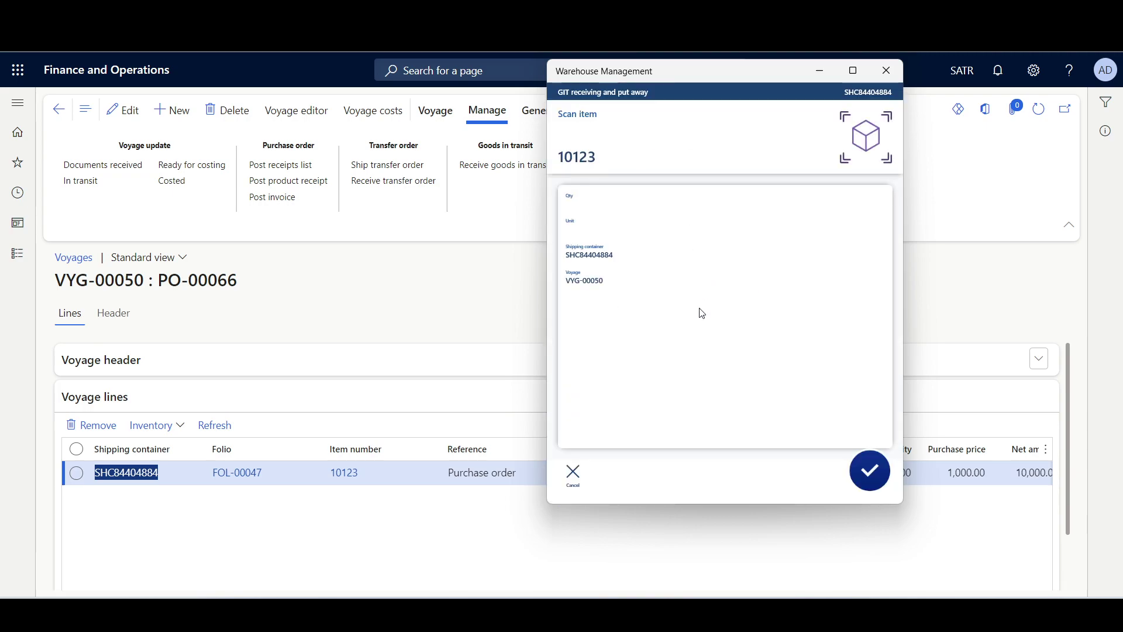
key(Return)
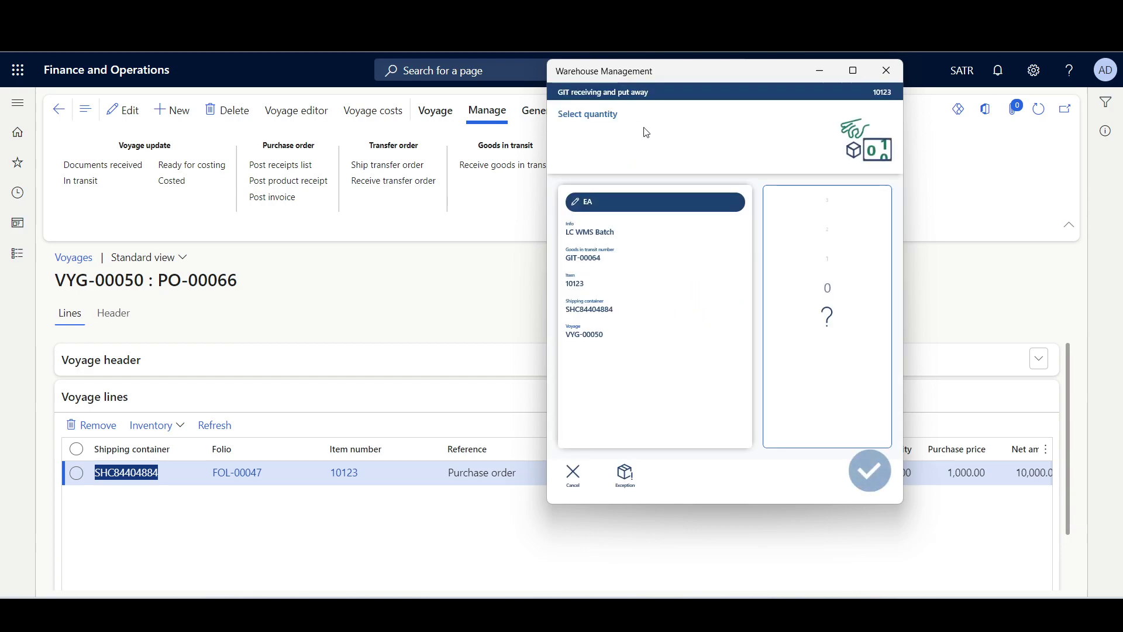
click(805, 565)
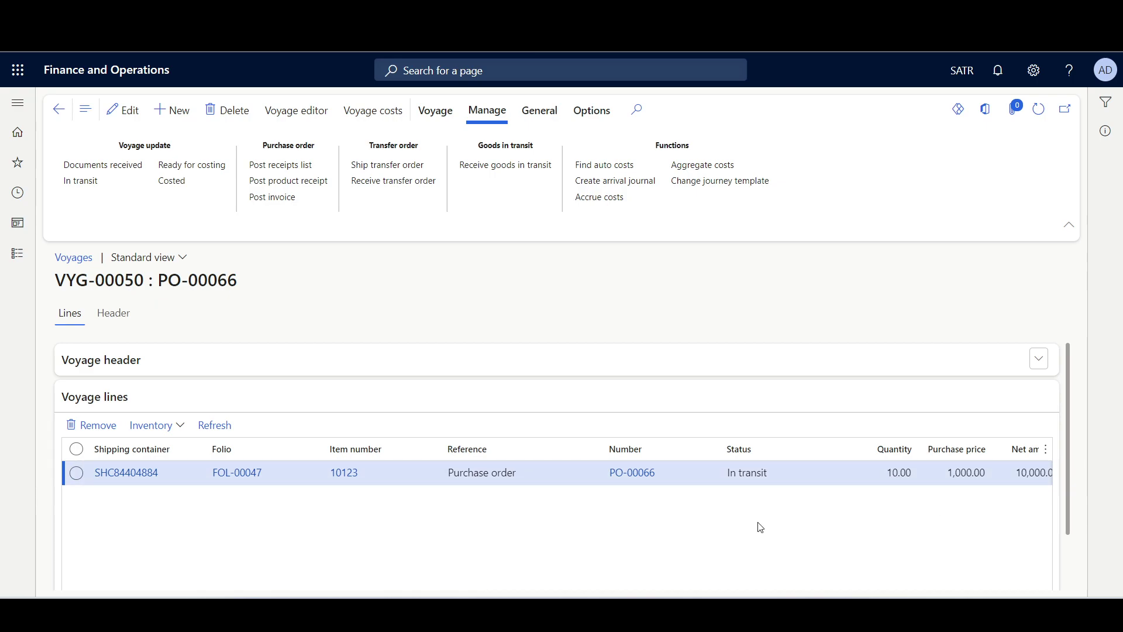
Confirm receiving 10 EA of item 10123 on GIT-00064 and enter batch b401.
key(alt+Tab)
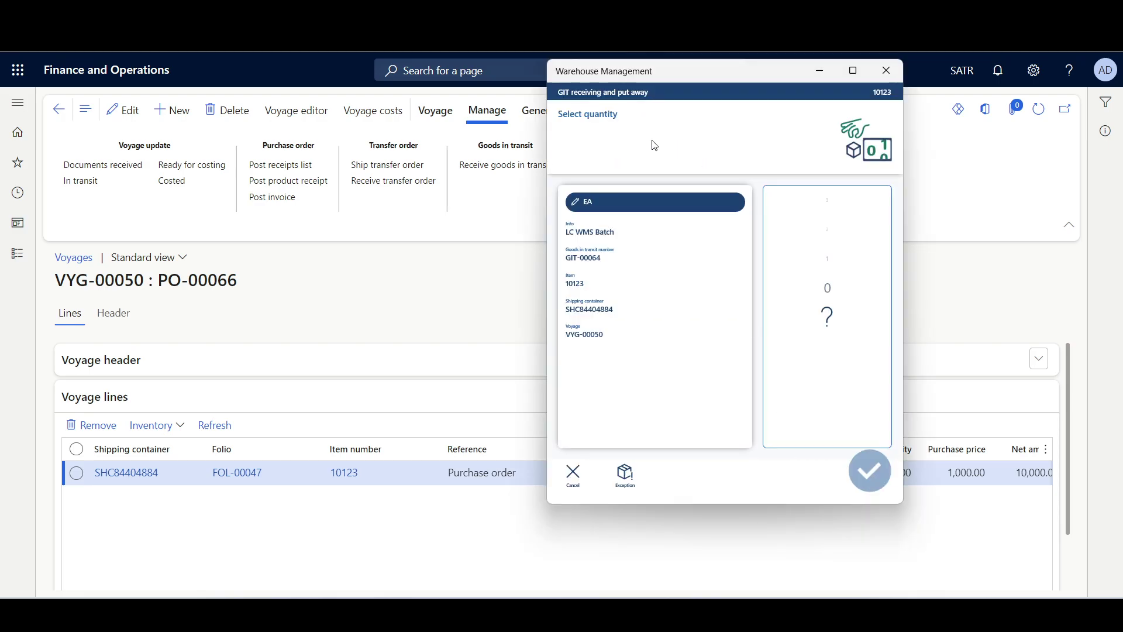
text(10)
key(Return)
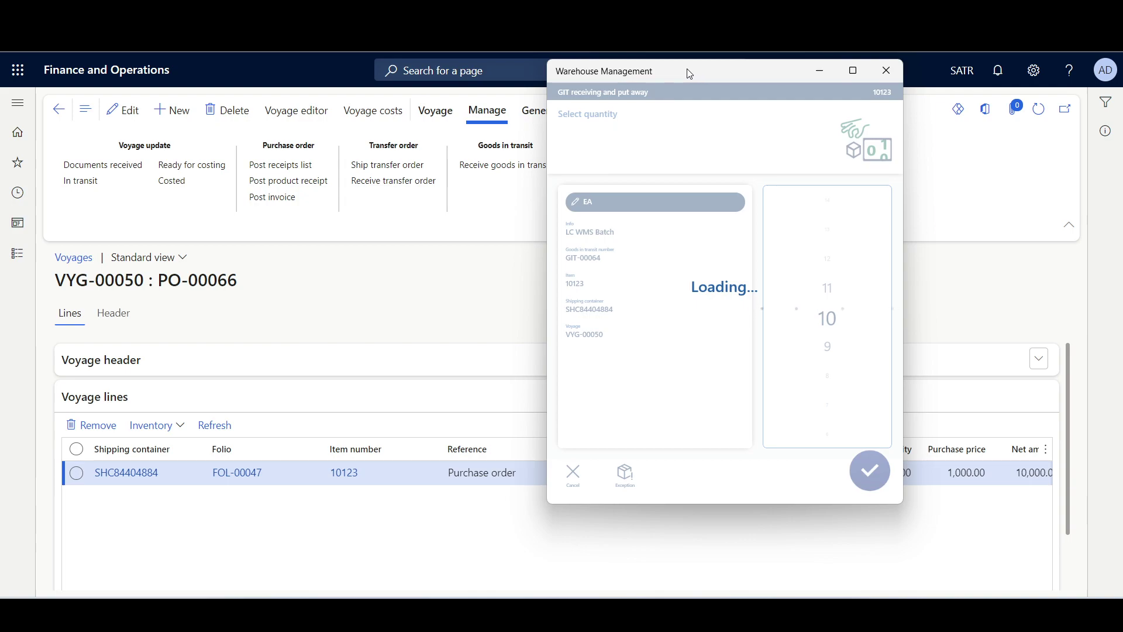
drag(690, 74, 493, 78)
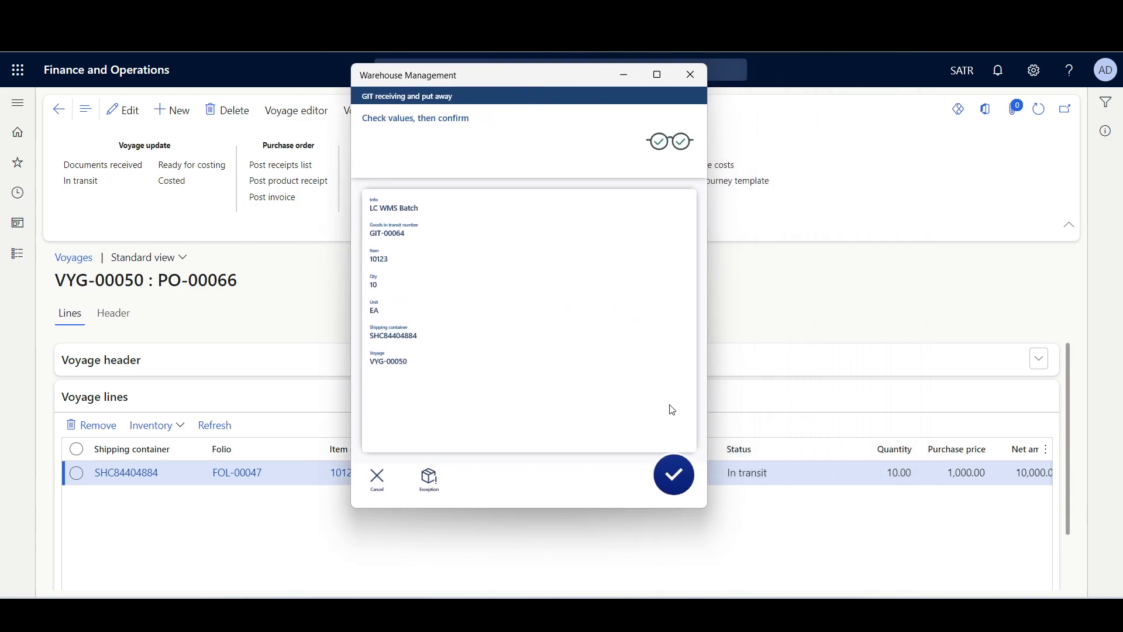
click(673, 471)
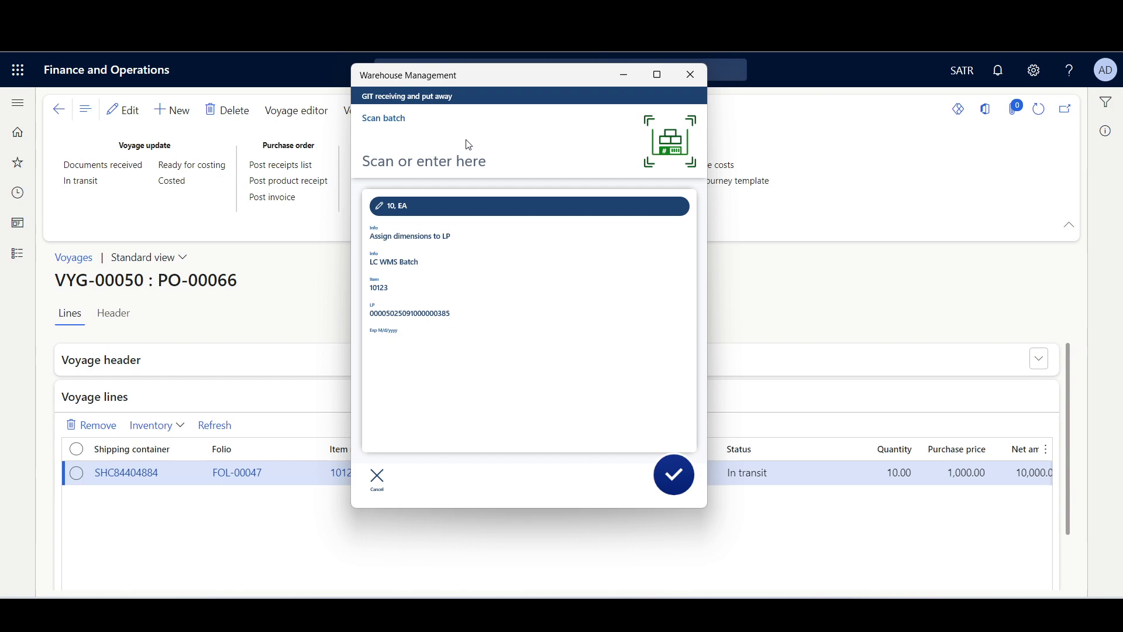
text(b401)
click(396, 212)
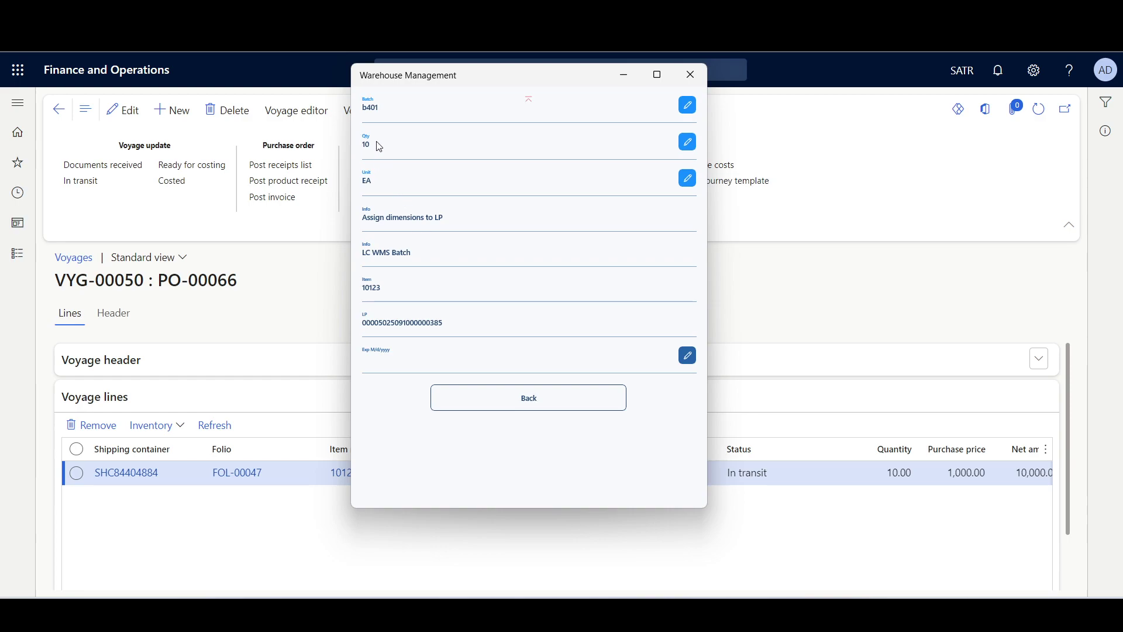
Reduce batch b401's quantity from 10 to 3 EA and give it expiration date 1/1/2025.
click(378, 145)
key(BackSpace)
key(BackSpace)
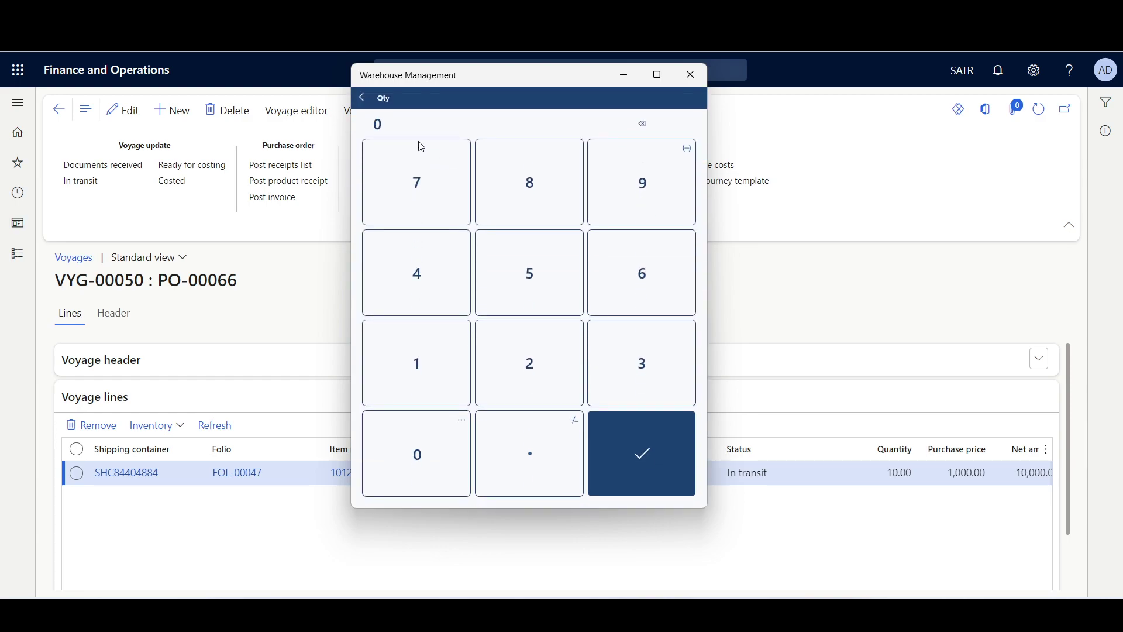
text(3)
click(421, 147)
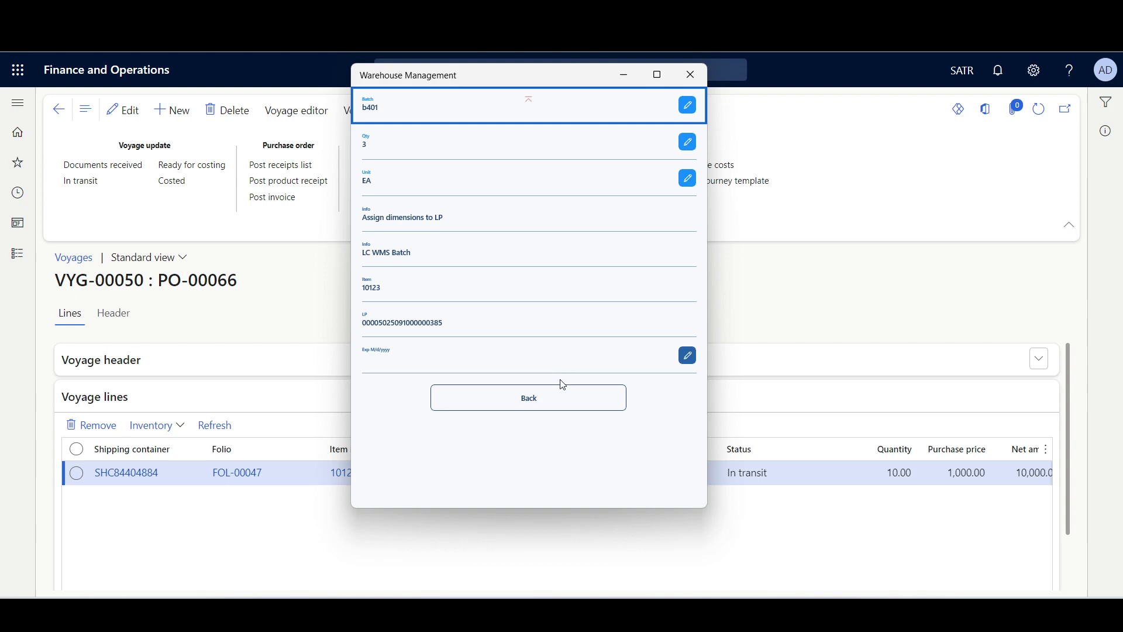
click(563, 403)
click(674, 484)
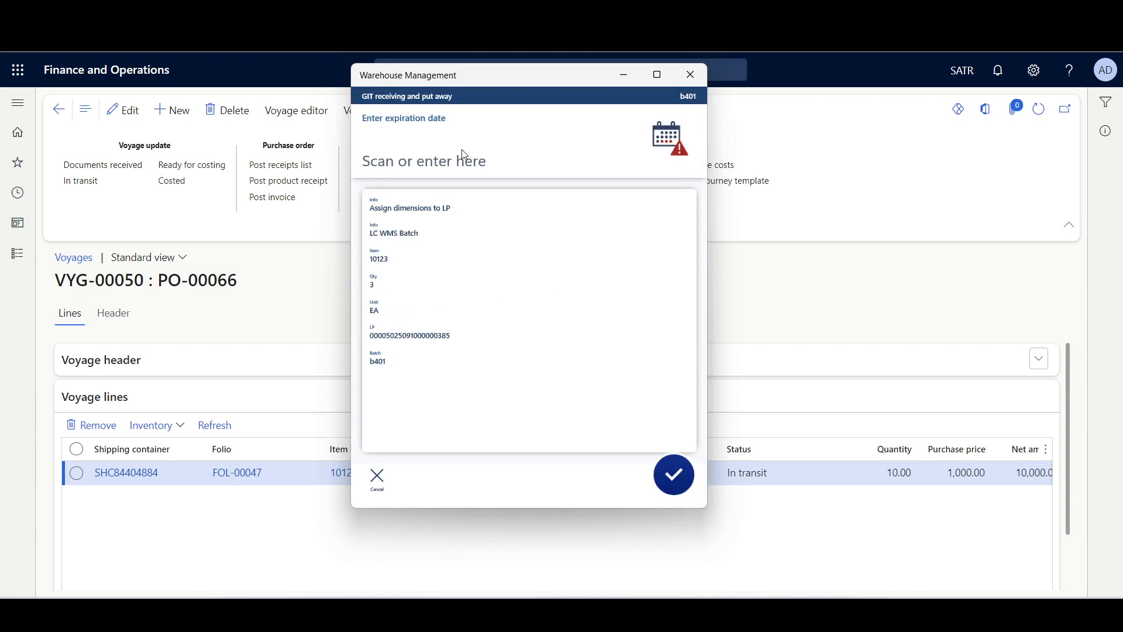
text(1/1/2025)
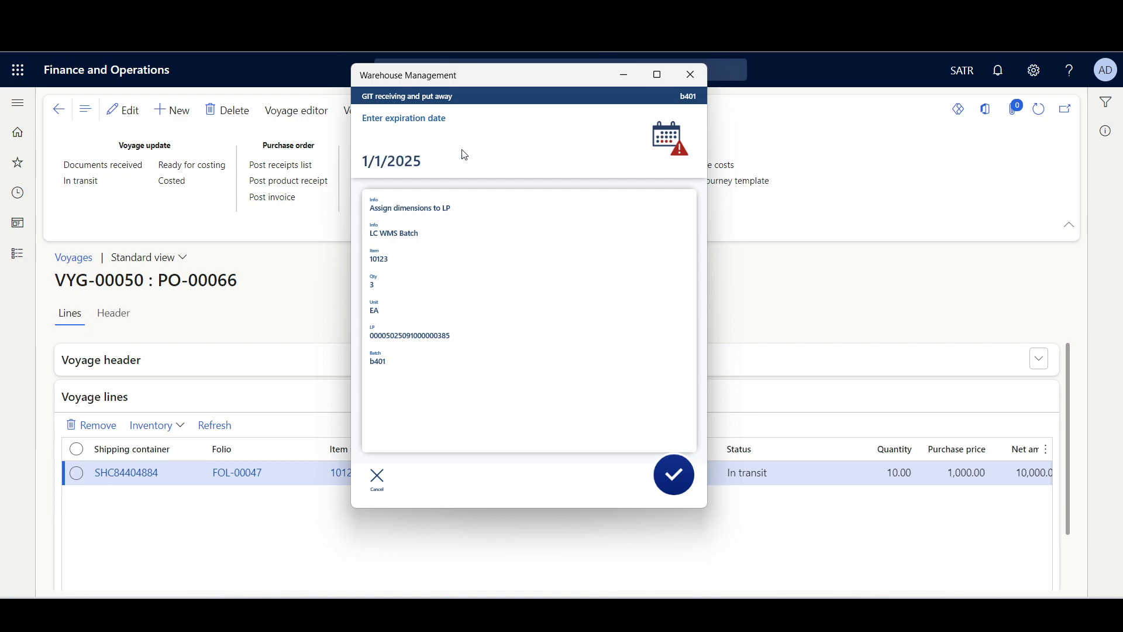
key(Return)
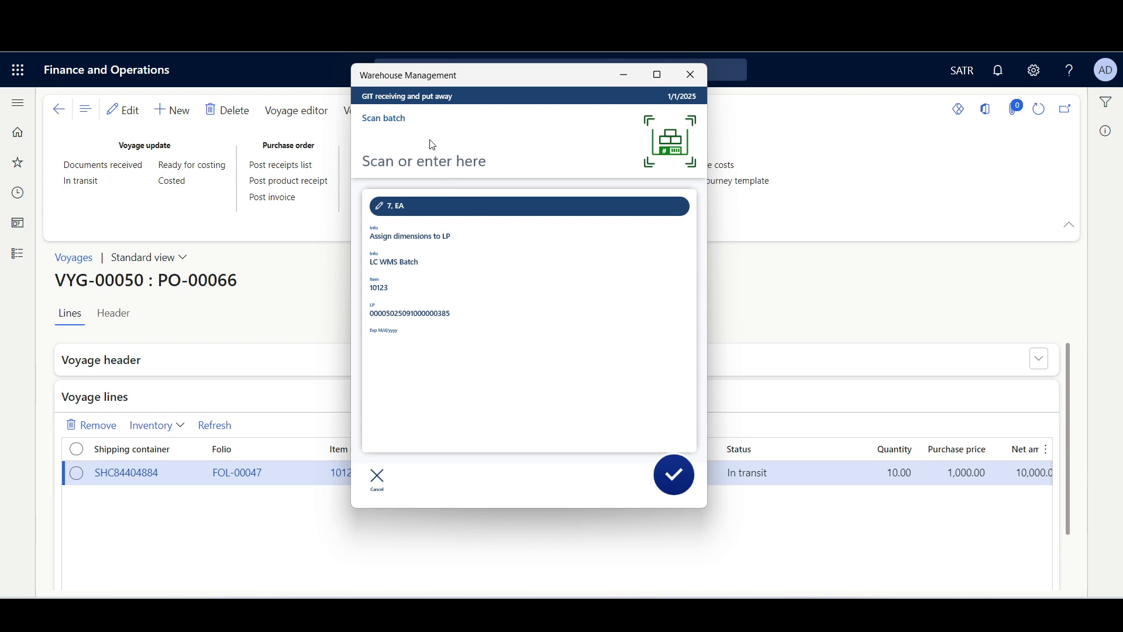
Enter batch B402 with expiration 1/1/2025 for the remaining 7 EA, then confirm the 10 EA put to P01-01.
text(B402)
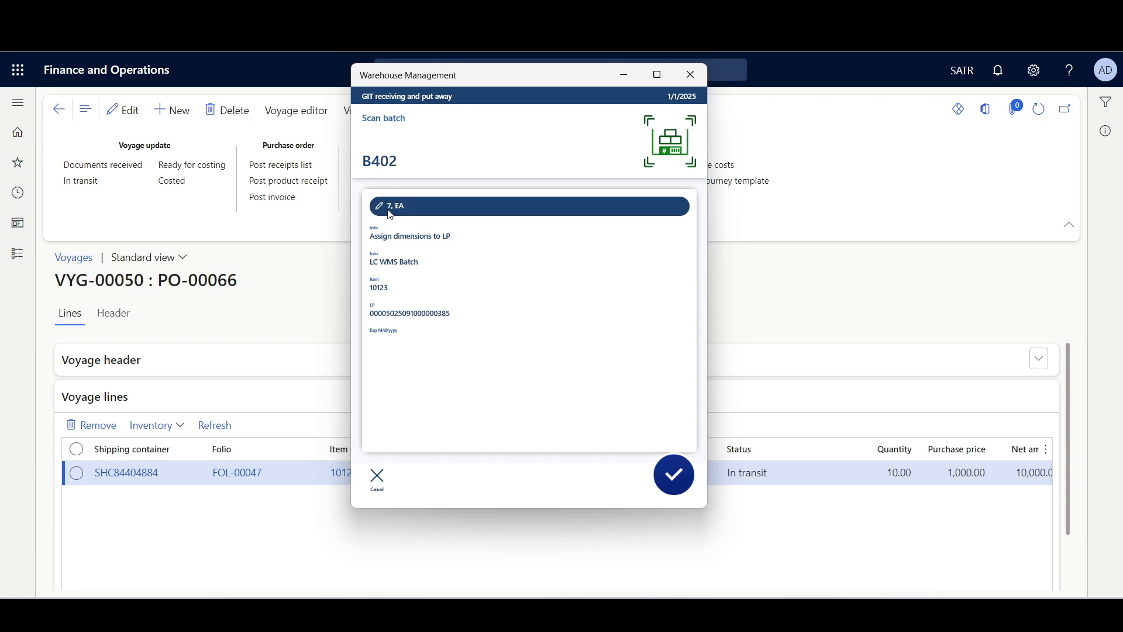
click(674, 475)
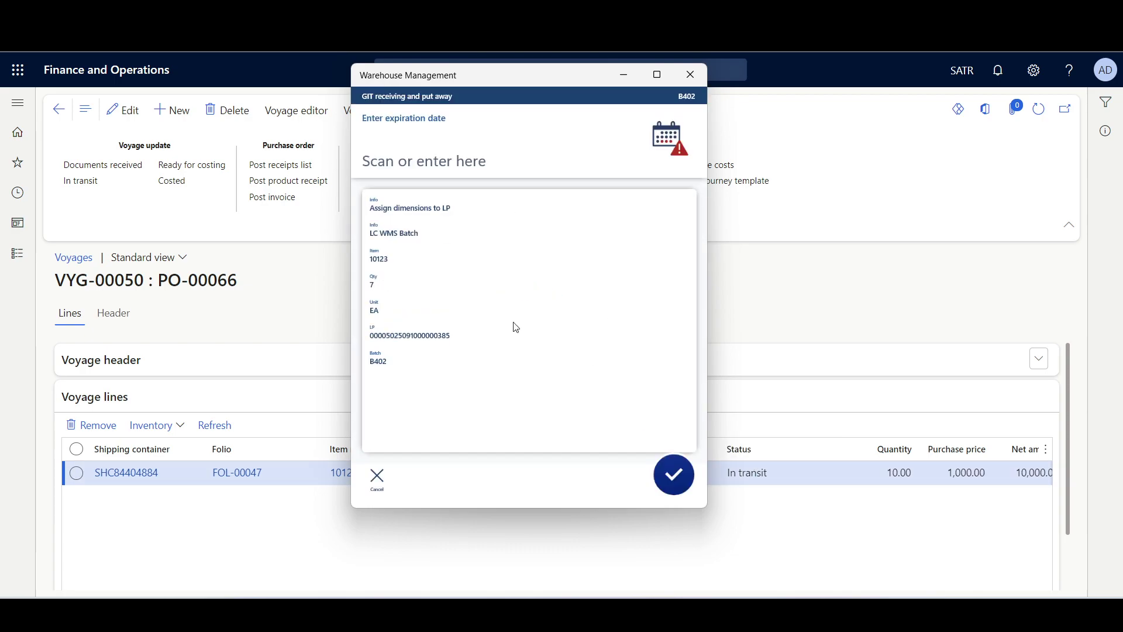
text(1/1/2025)
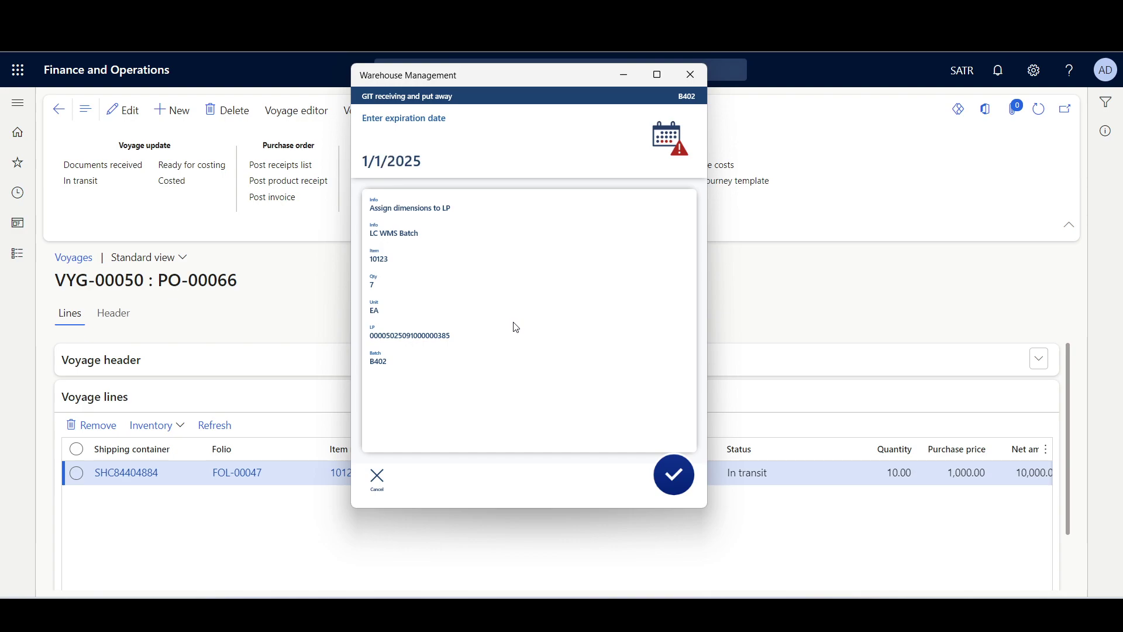
key(Return)
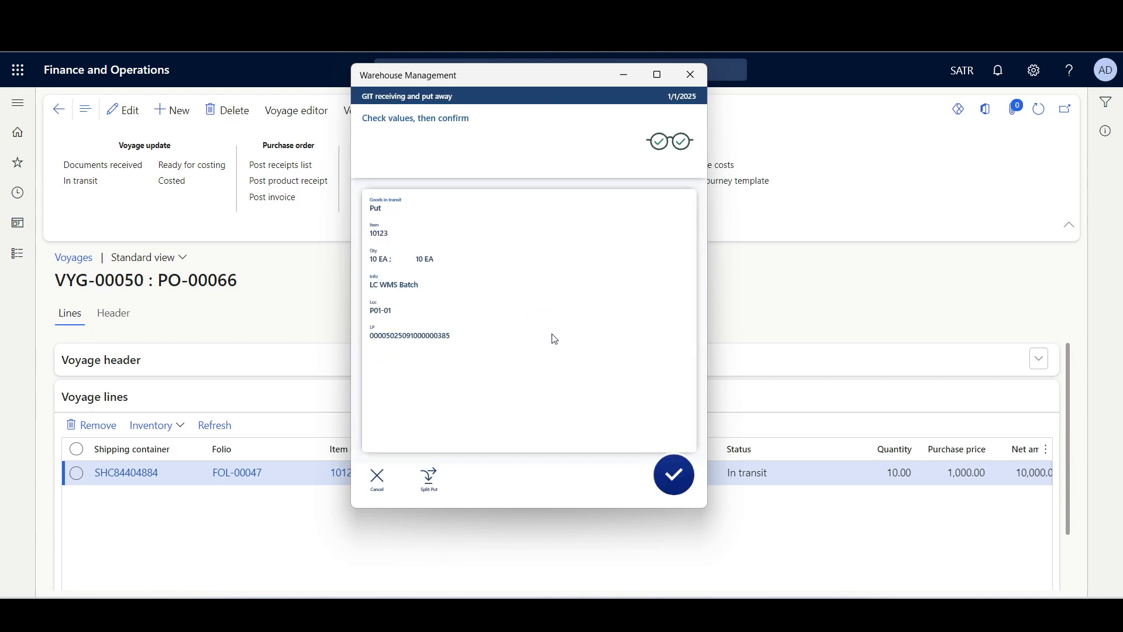
click(678, 479)
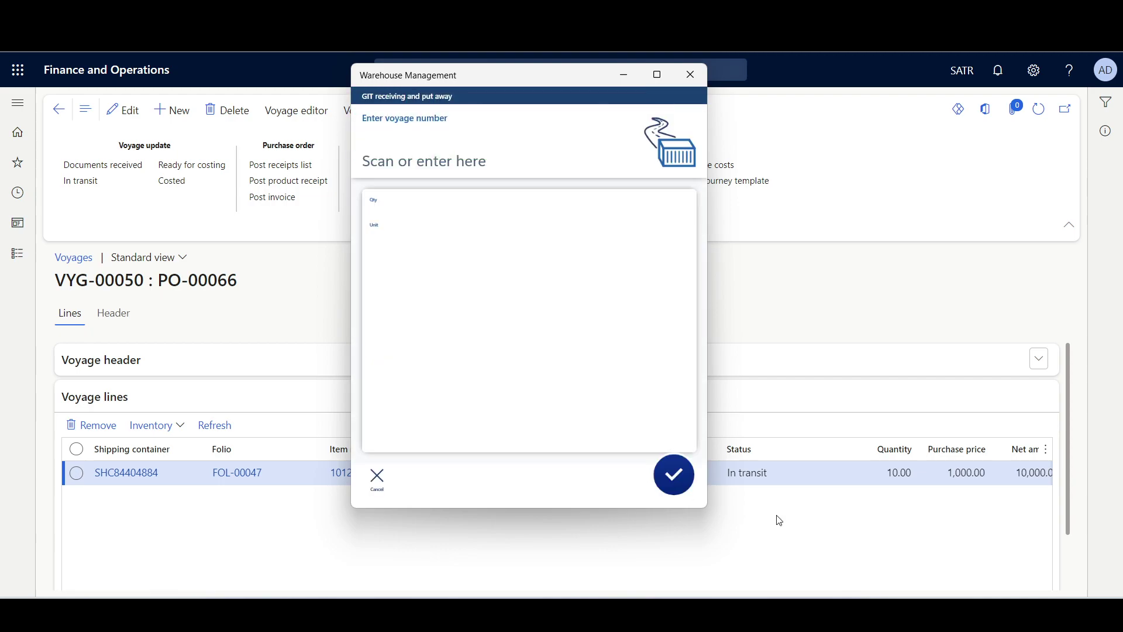
Open the voyage line's inventory transactions and scroll to Batch number: B402 7 EA, b401 3 EA.
click(881, 505)
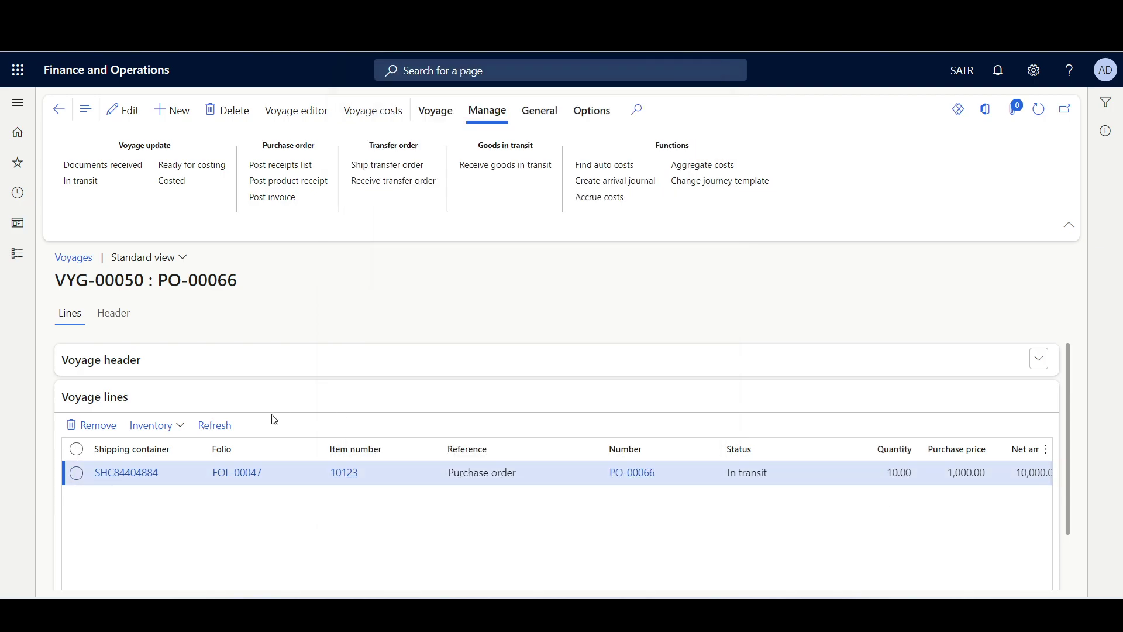
click(141, 426)
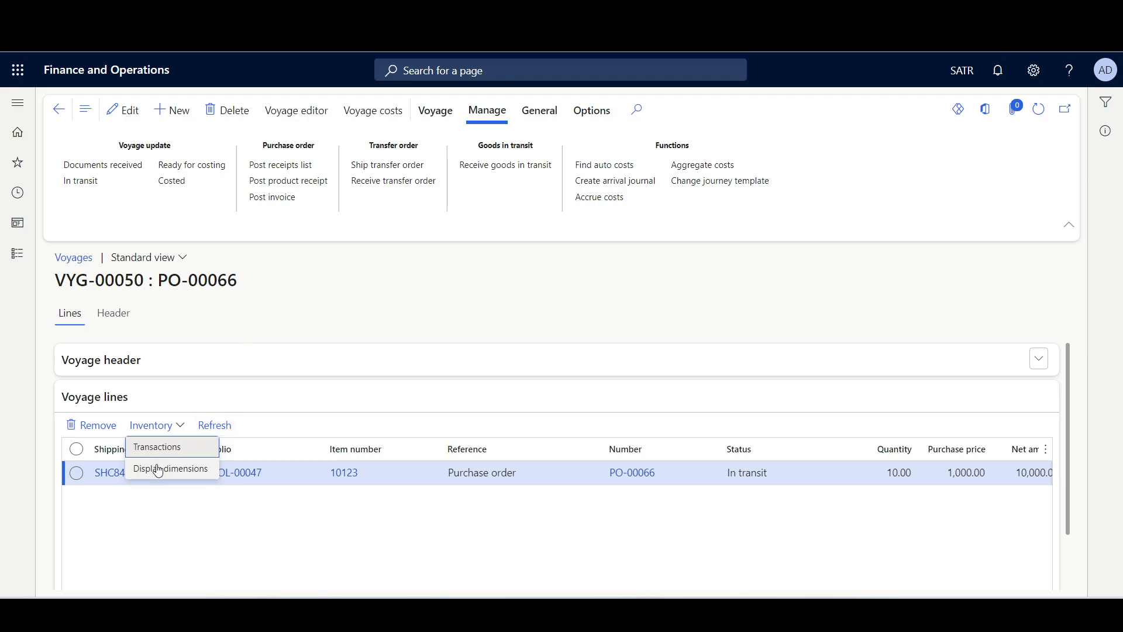
click(154, 447)
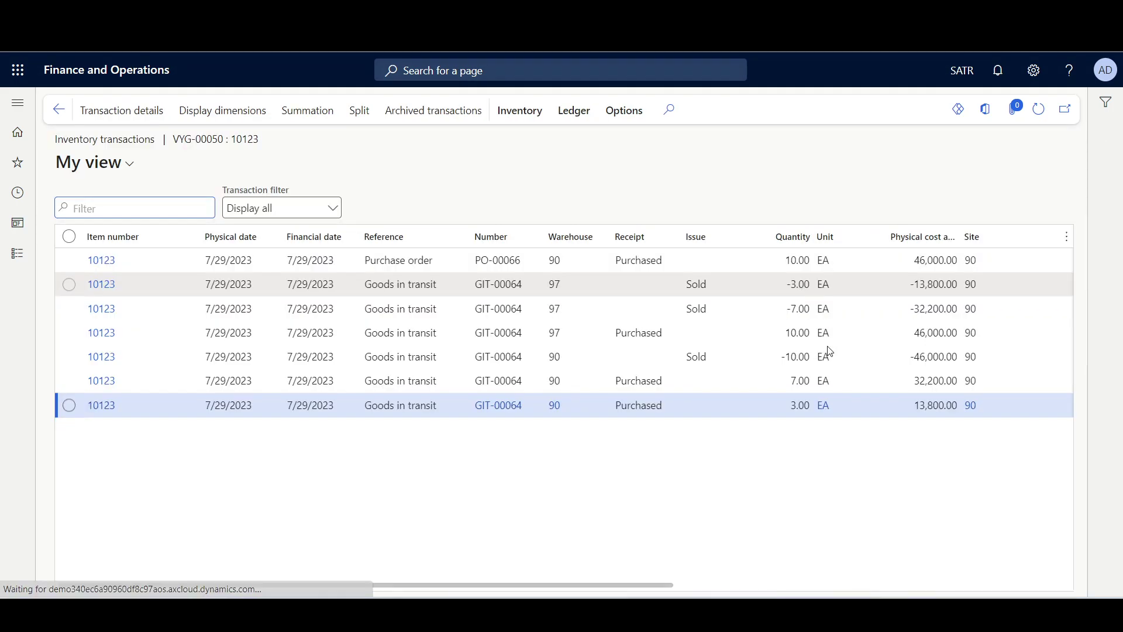
drag(538, 585, 826, 582)
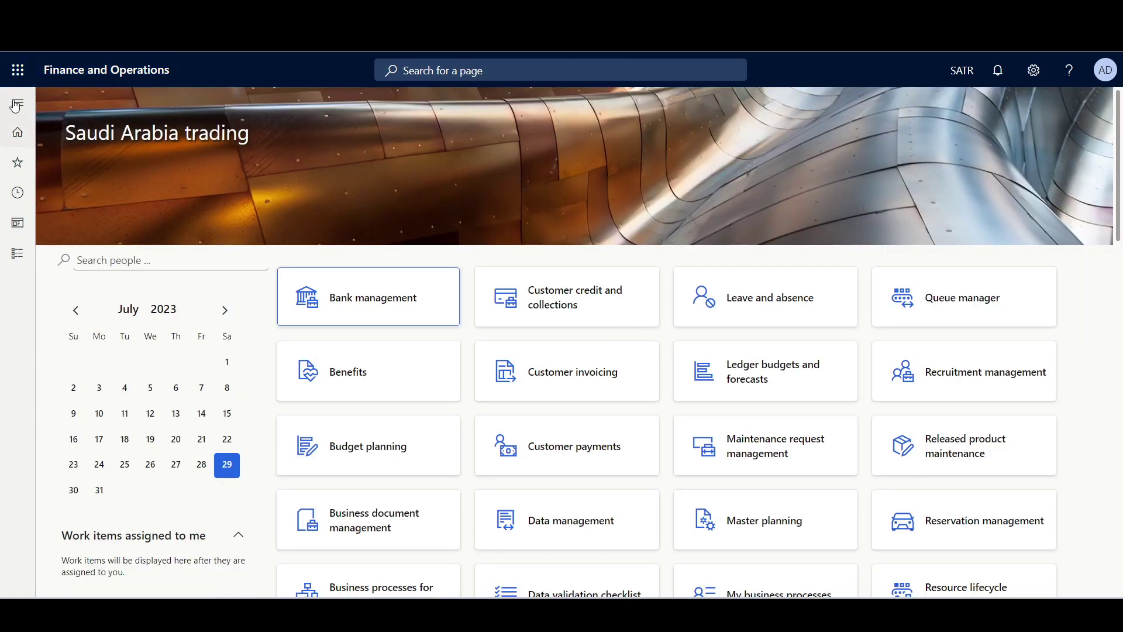
In Warehouse management All work, show closed work and open WRK-000000024 for PO-00066.
click(16, 105)
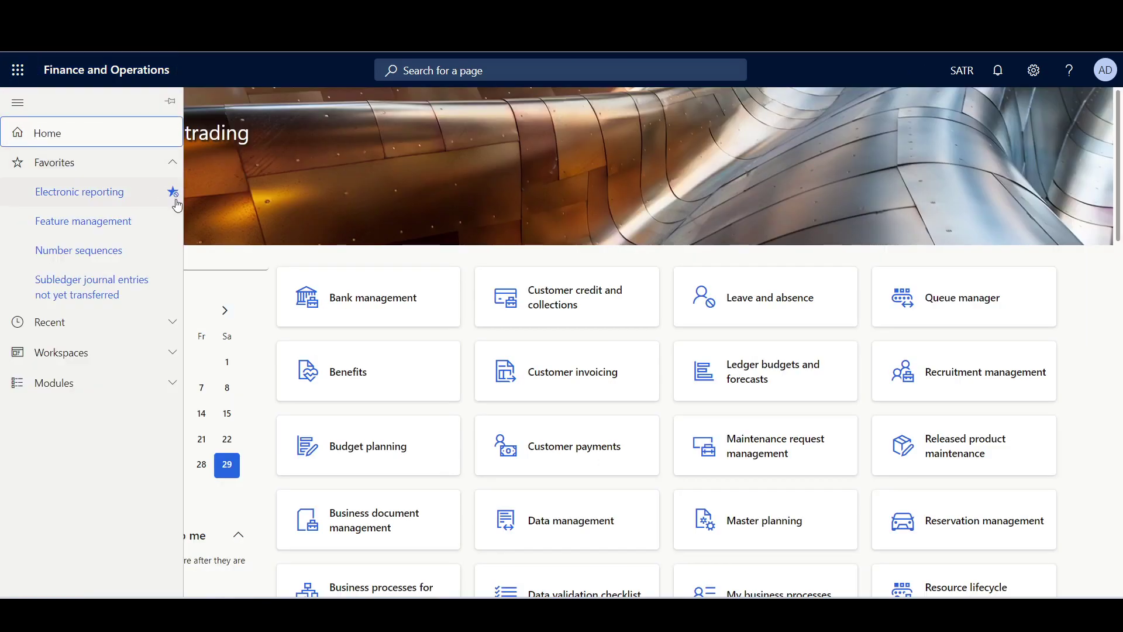
click(115, 387)
drag(180, 265, 180, 594)
click(145, 582)
click(228, 310)
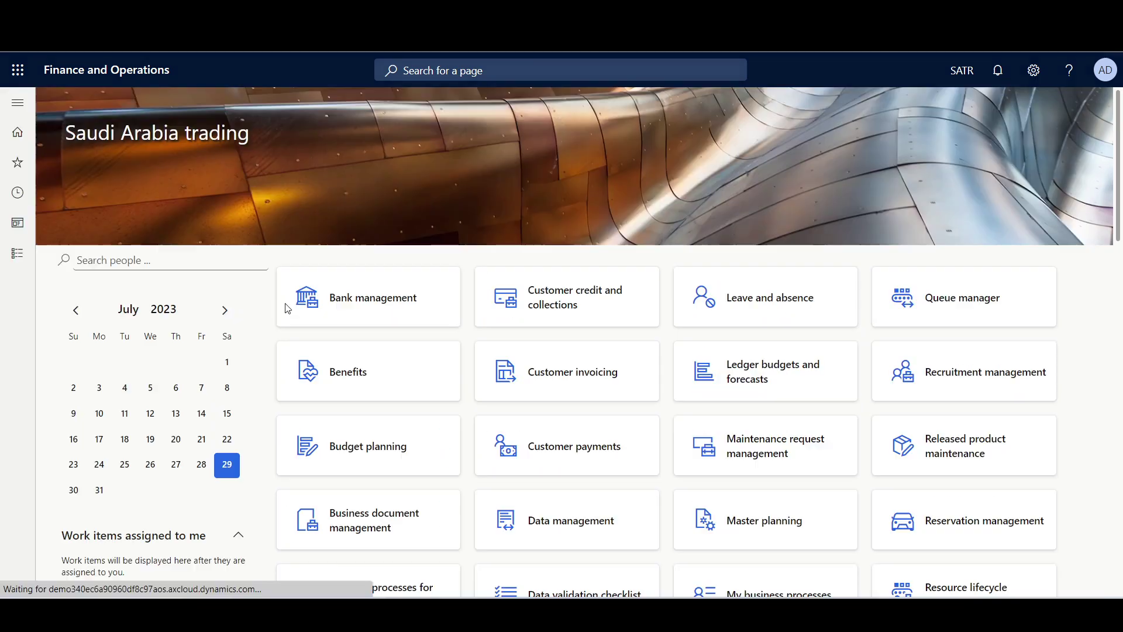
click(244, 317)
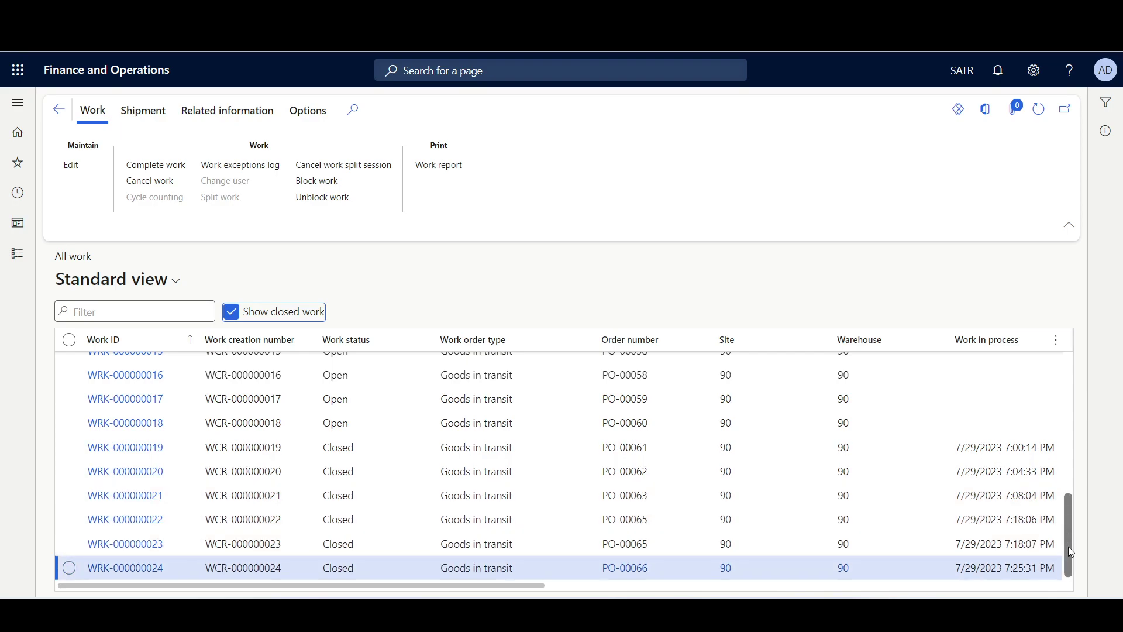
click(123, 560)
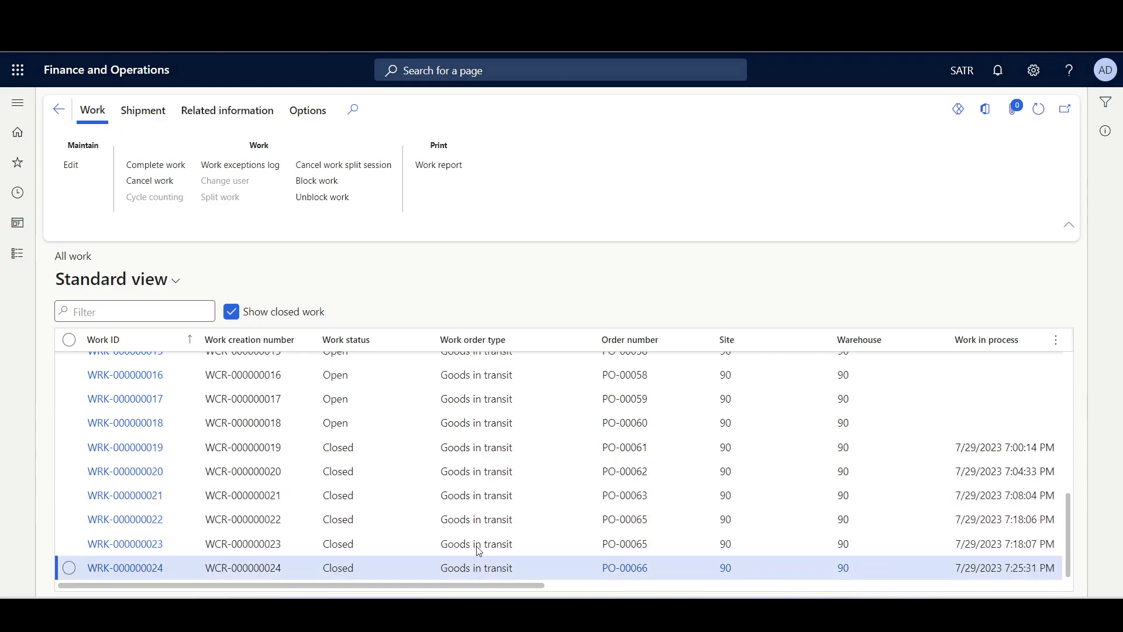
double_click(575, 565)
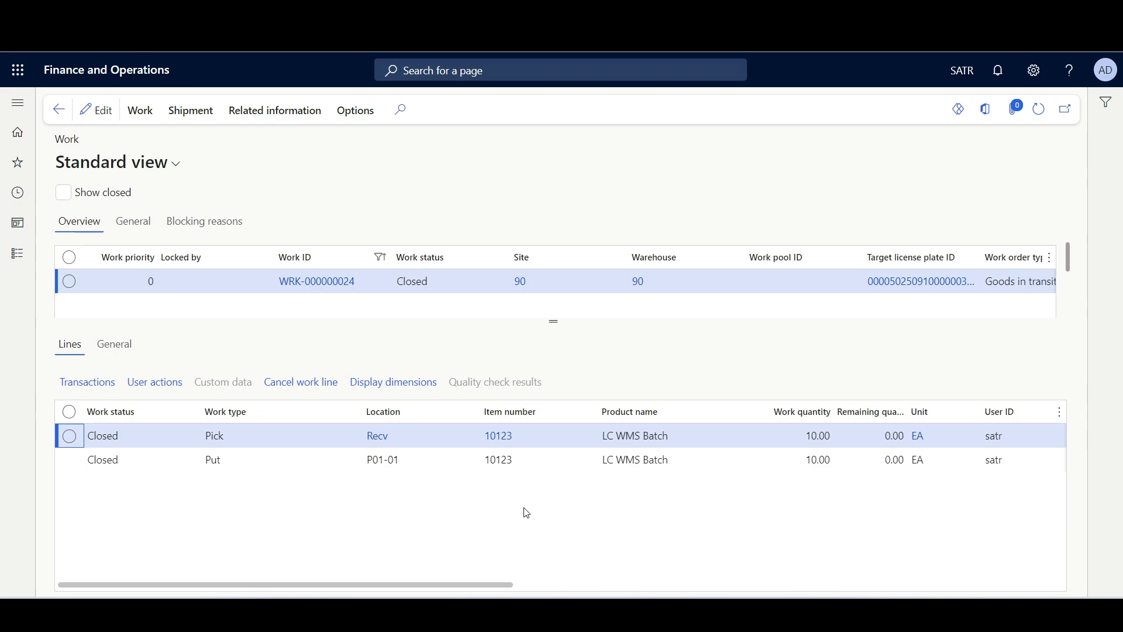